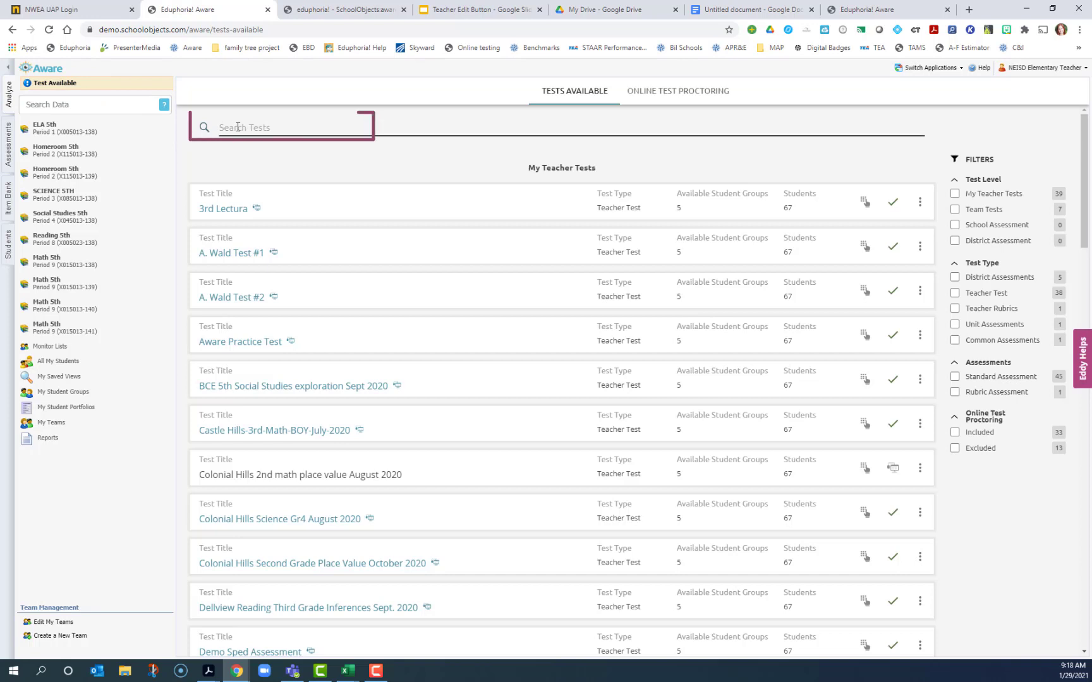
type("wtg")
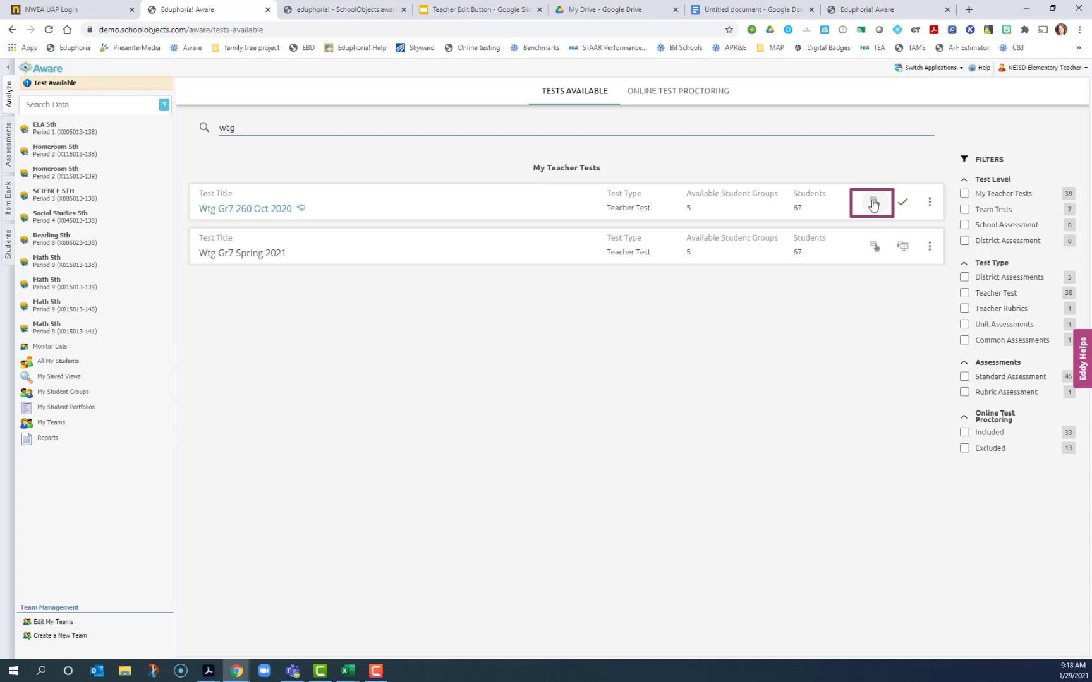
Open answer entry for Wtg Gr7 260 Oct 2020 and load the Math 5th - Period 9 students.
left_click(873, 204)
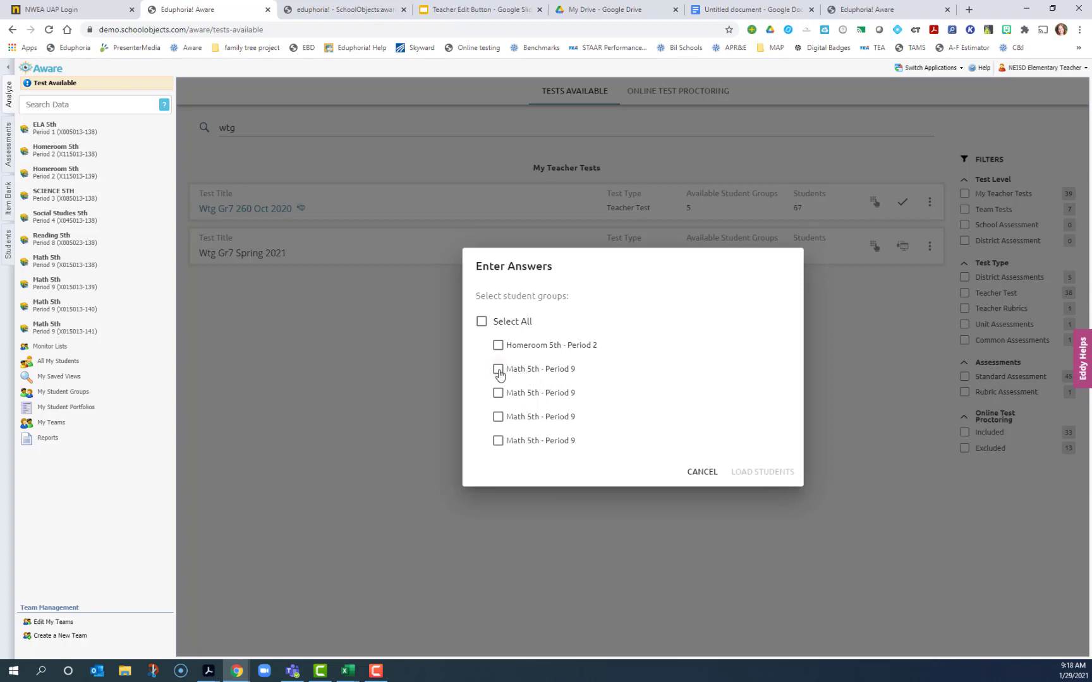
left_click(498, 369)
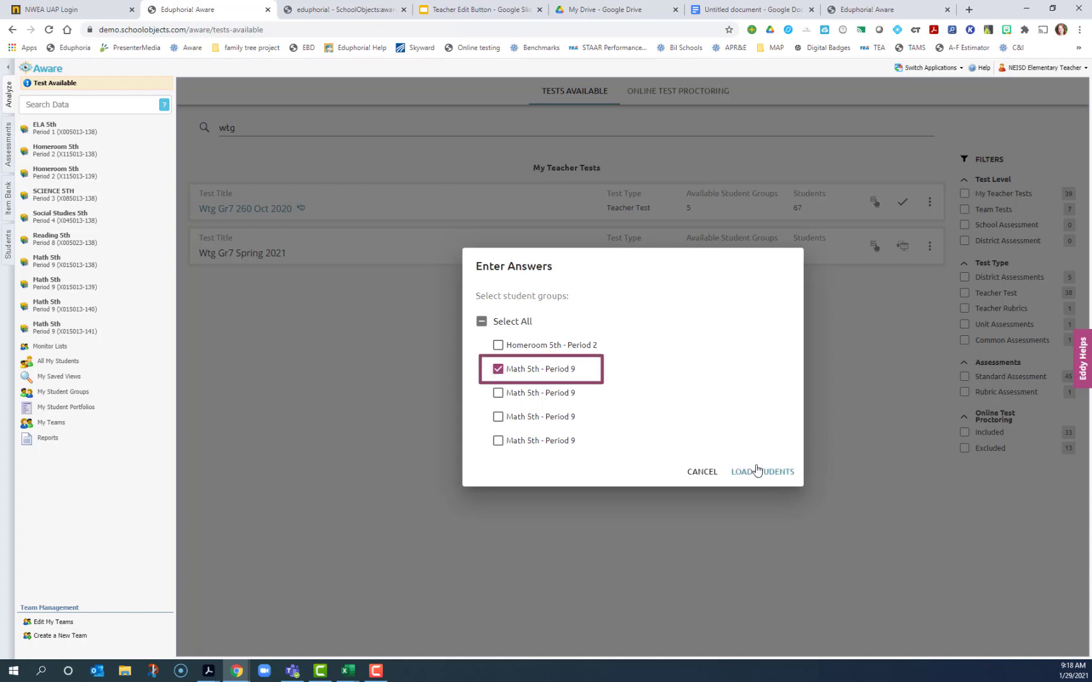
left_click(758, 470)
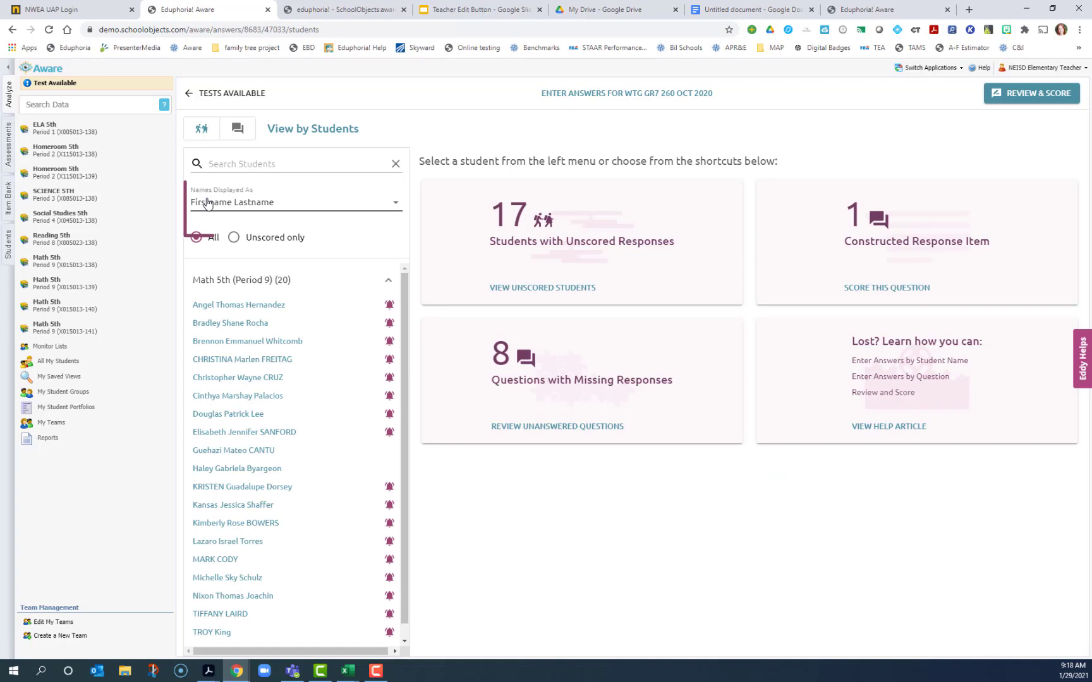
Display names as Lastname, Firstname and view question 8's constructed responses.
left_click(207, 203)
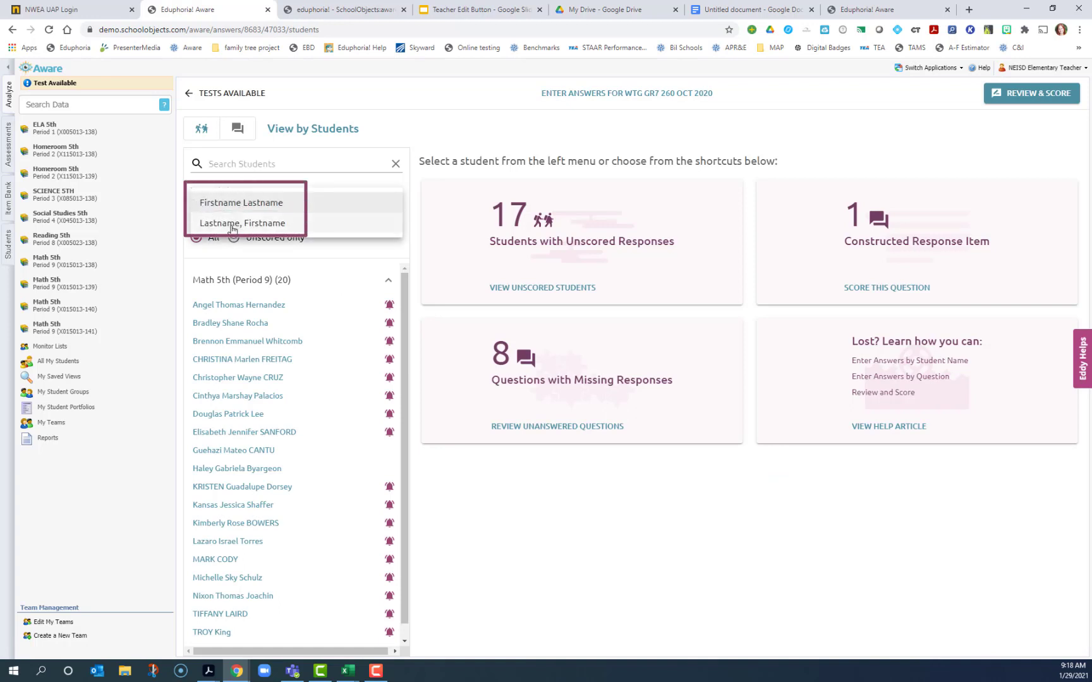
left_click(232, 224)
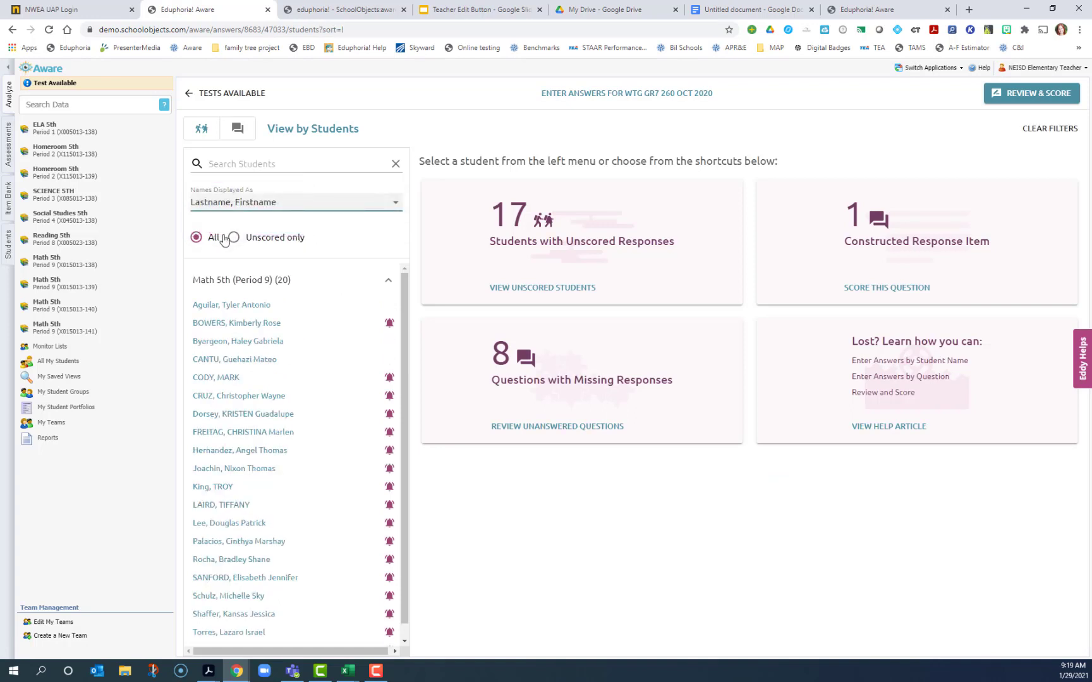
left_click(885, 289)
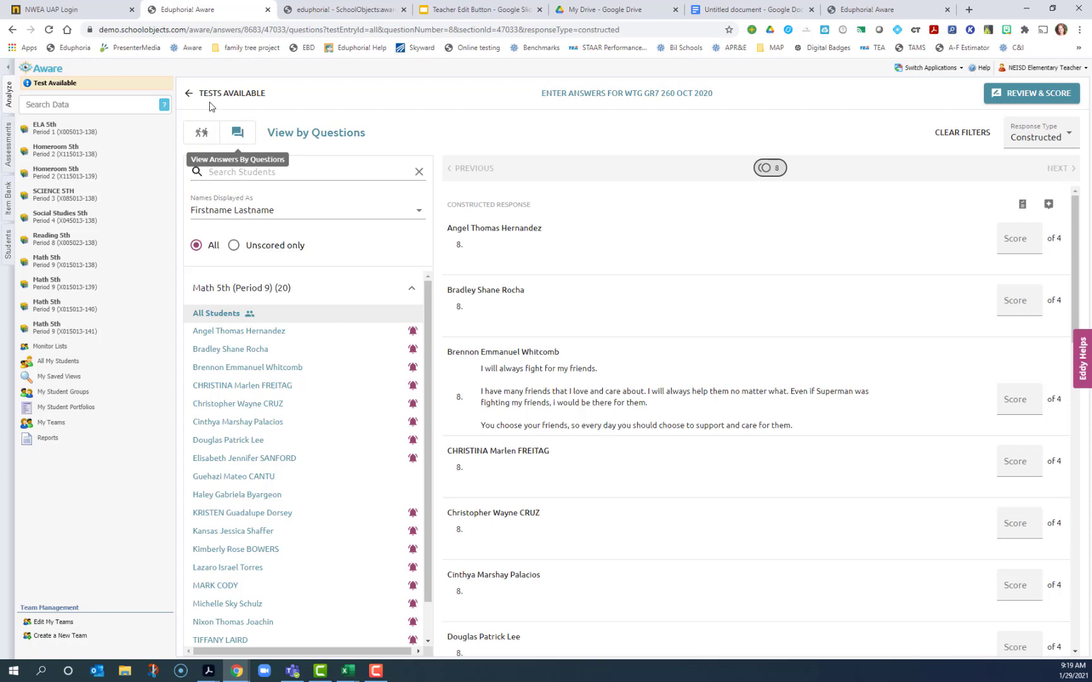
Return to the overview, choose All Students, and jump to question 8 in the navigator.
left_click(952, 135)
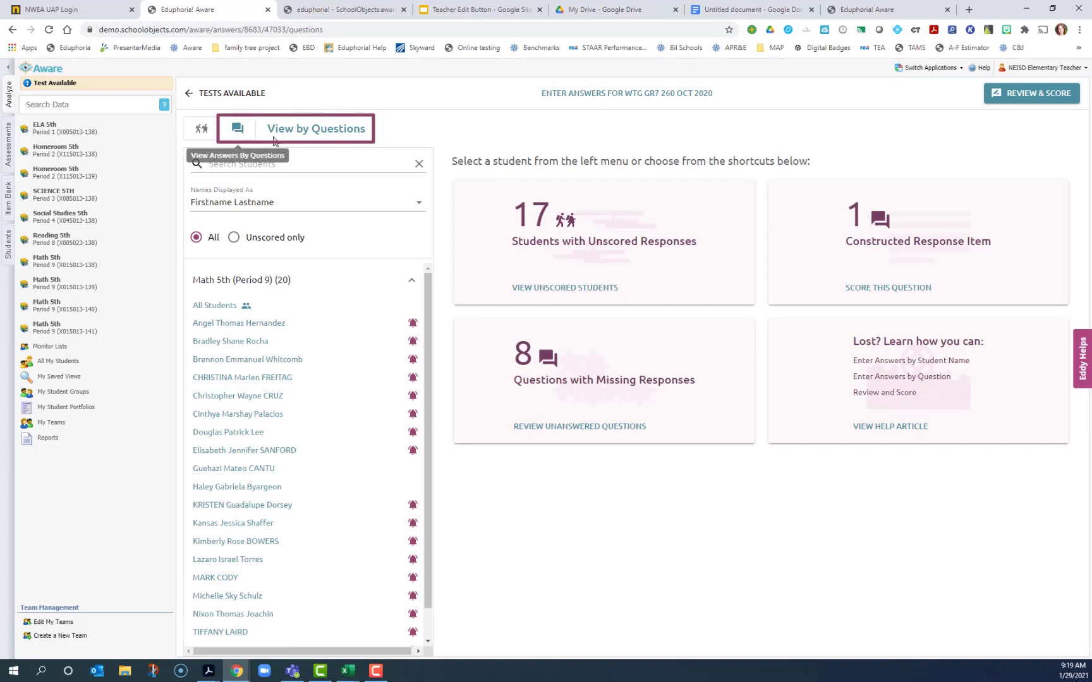
left_click(213, 305)
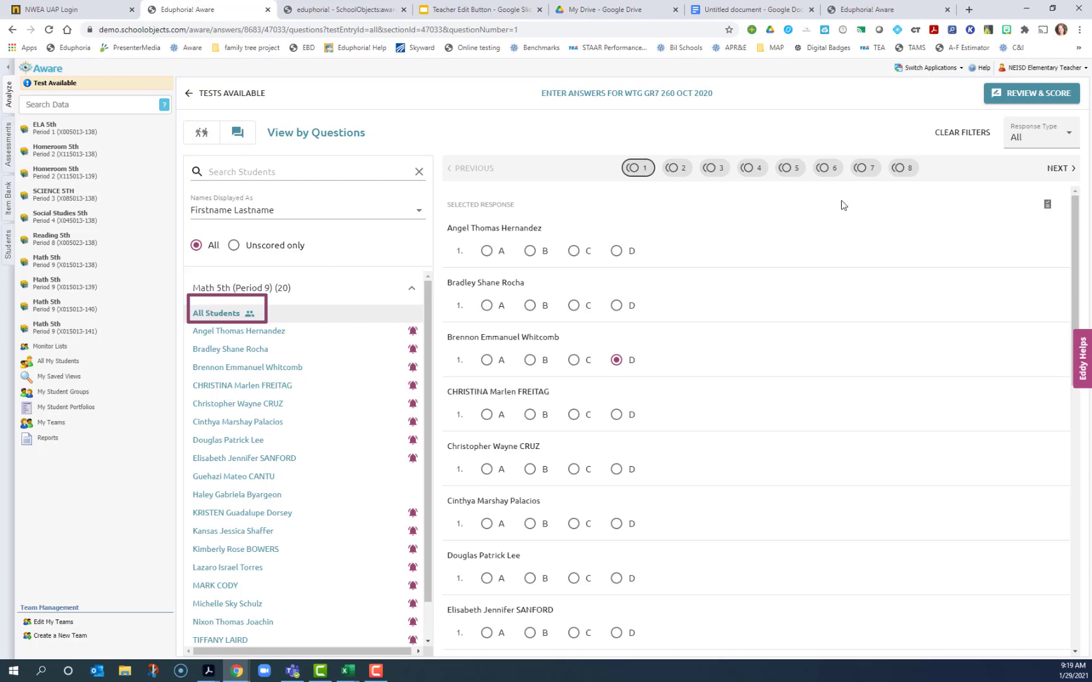
left_click(1060, 170)
left_click(1058, 170)
left_click(1058, 170)
left_click(1057, 170)
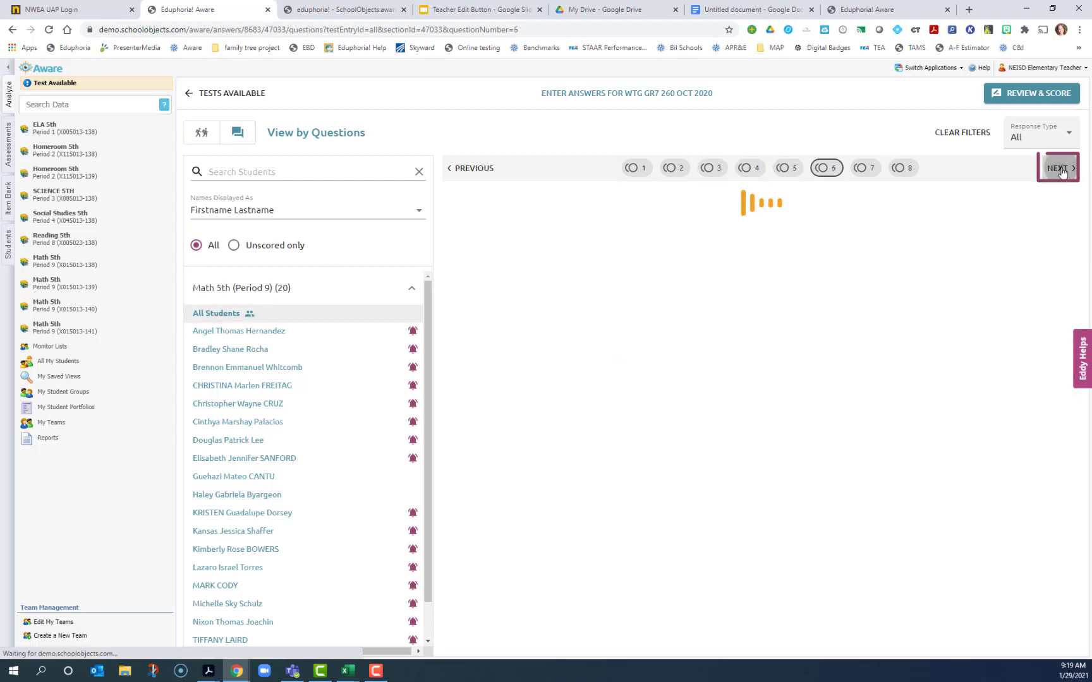
left_click(902, 170)
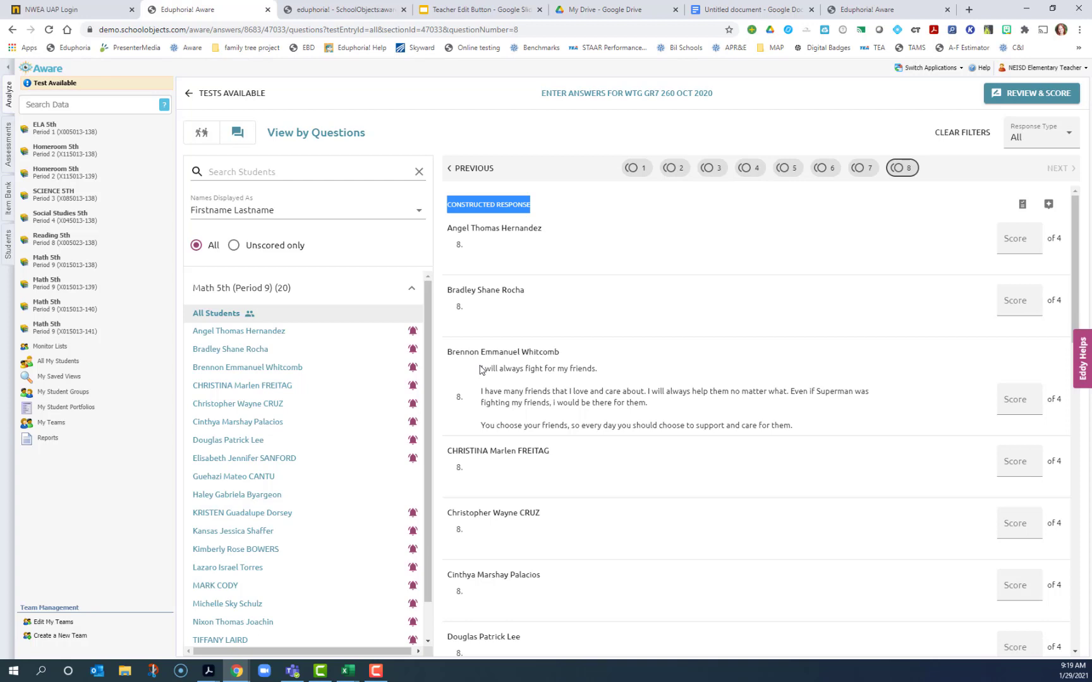
left_click_drag(481, 372, 797, 427)
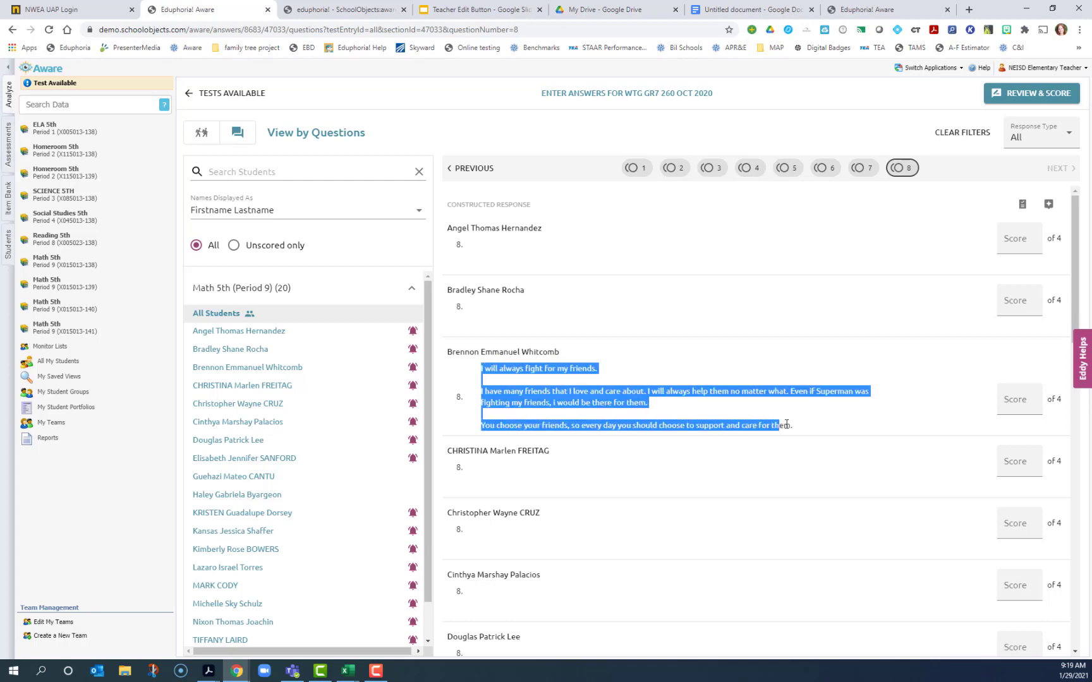
key("ctrl+c")
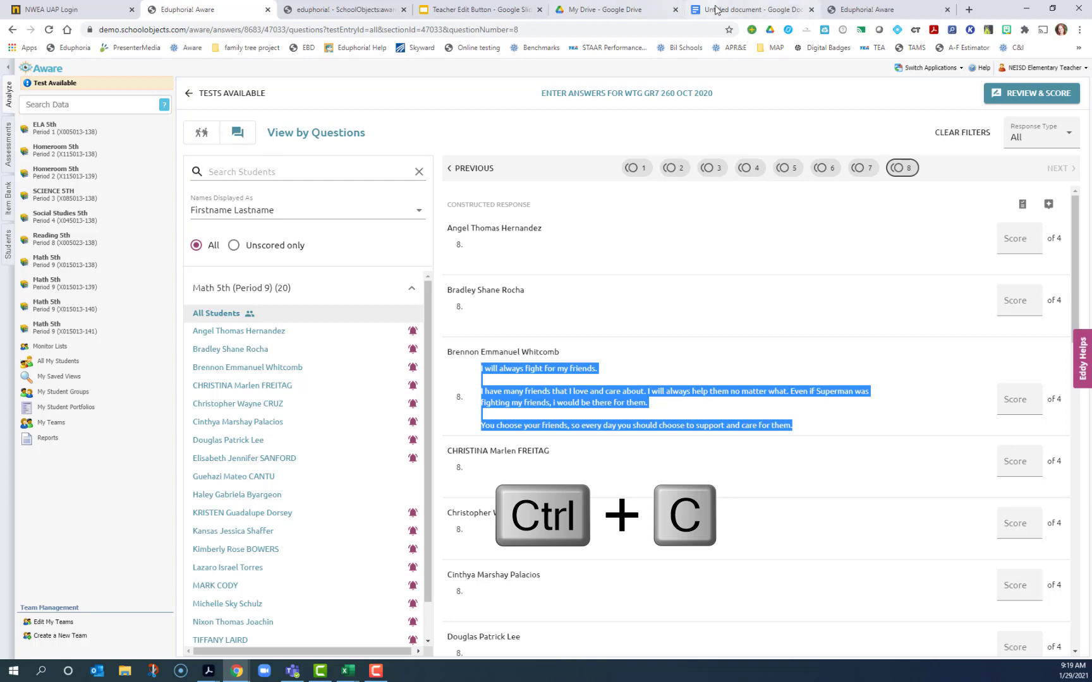
left_click(741, 9)
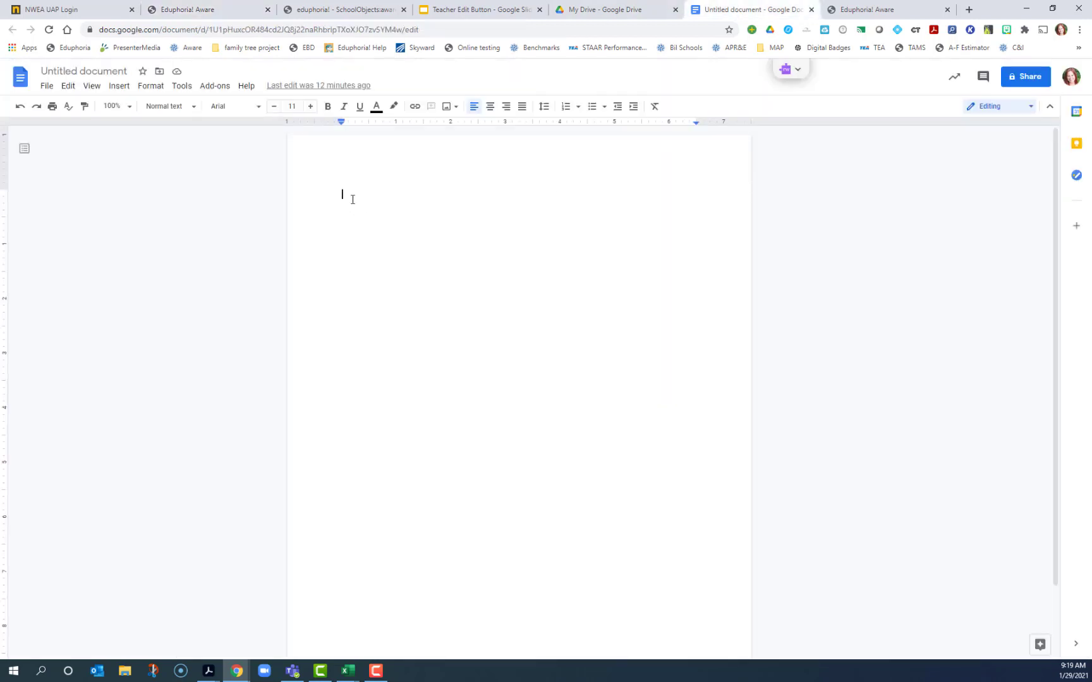
Paste the copied essay into the Google Doc, then return to the Aware tab.
key("ctrl+v")
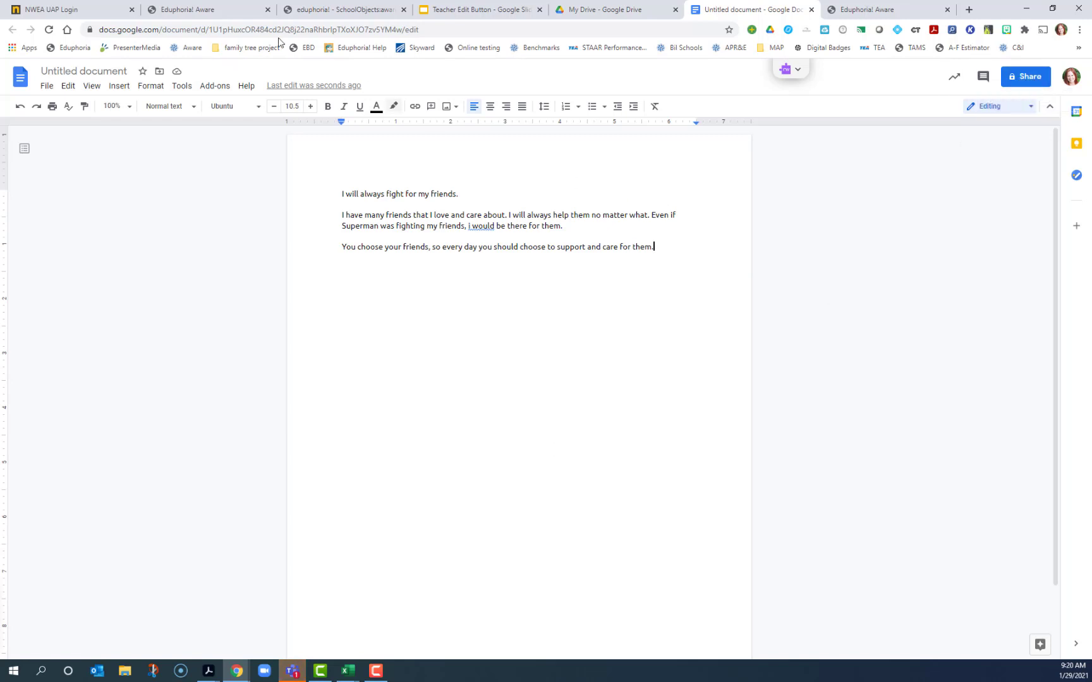
left_click(212, 9)
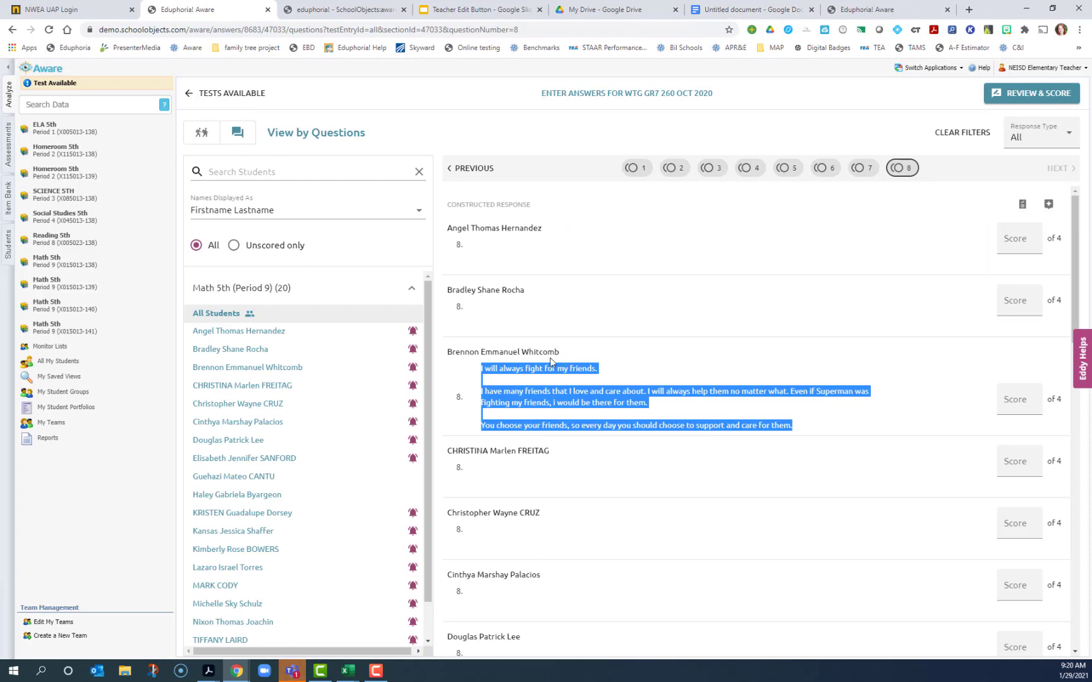
left_click_drag(448, 352, 525, 366)
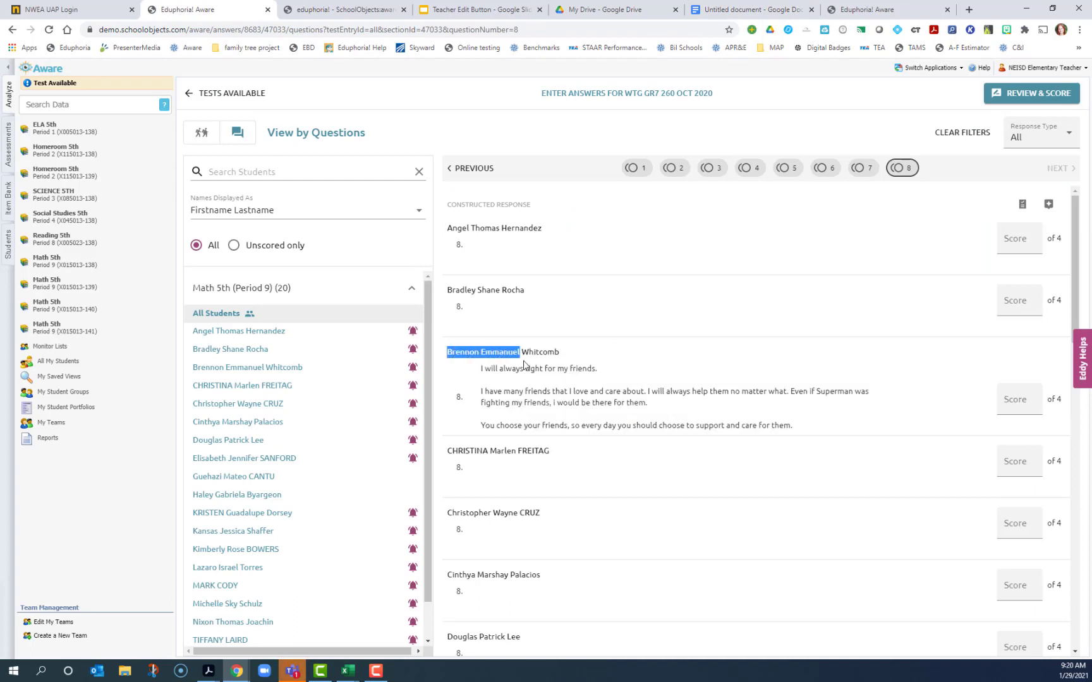
left_click_drag(525, 366, 795, 435)
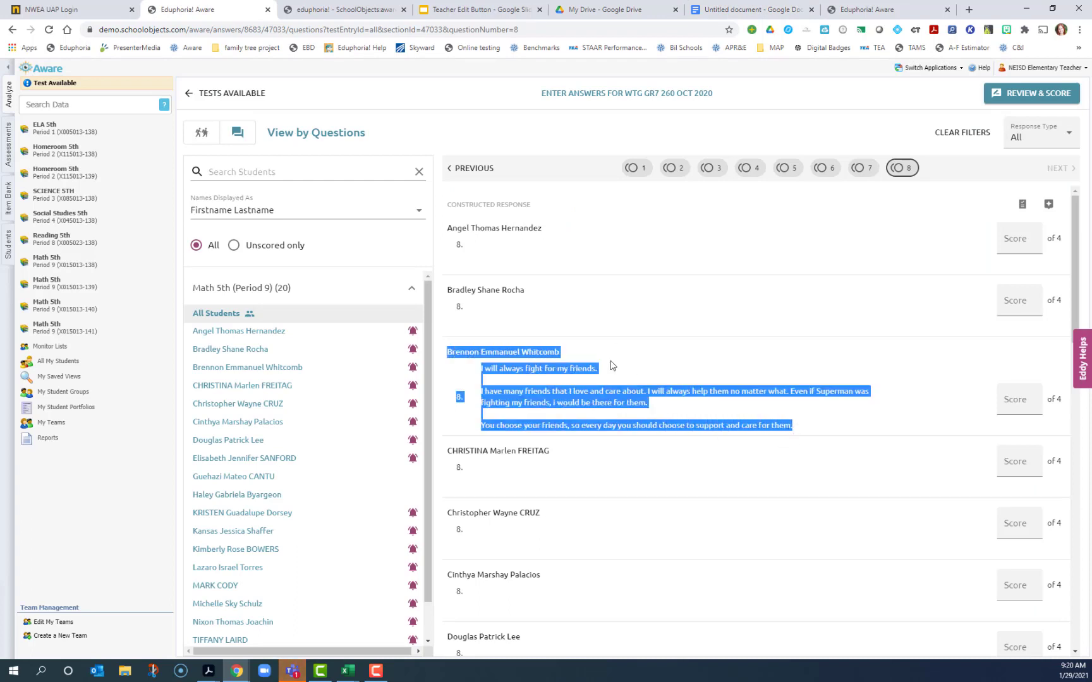
left_click(523, 355)
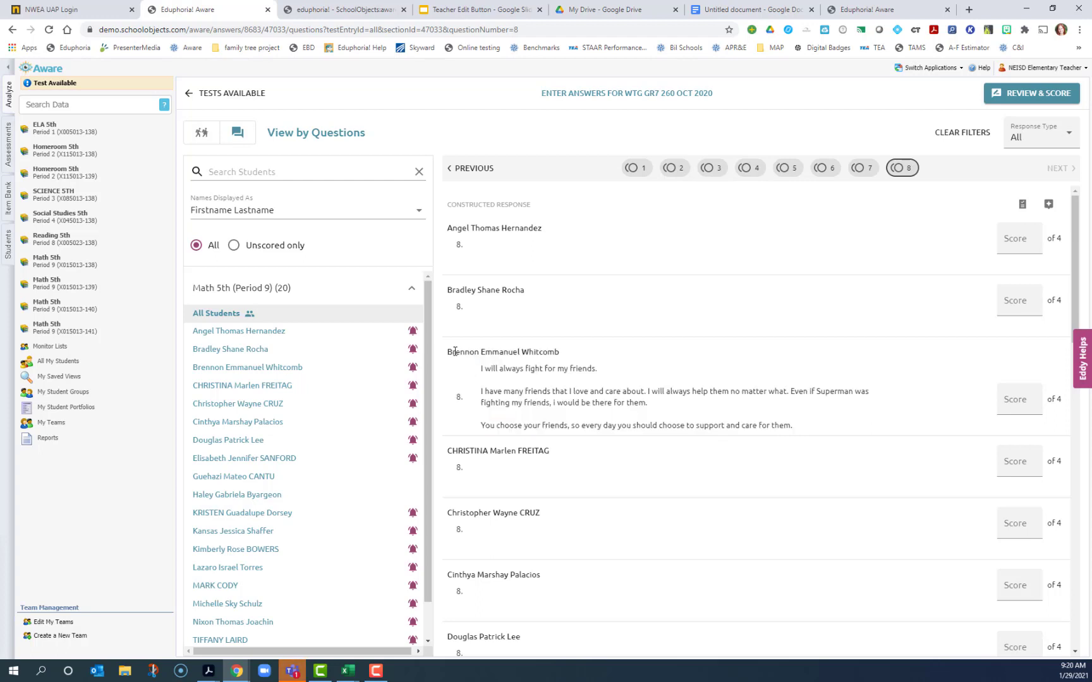
left_click_drag(455, 351, 551, 351)
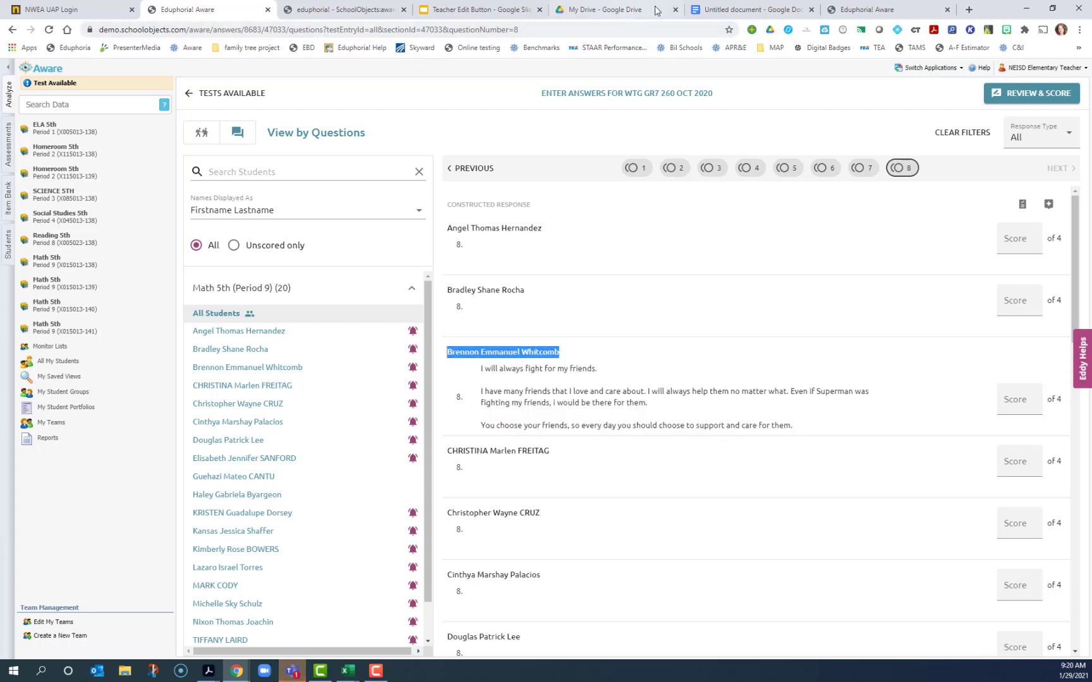
left_click(733, 10)
key("ctrl+v")
key("Return")
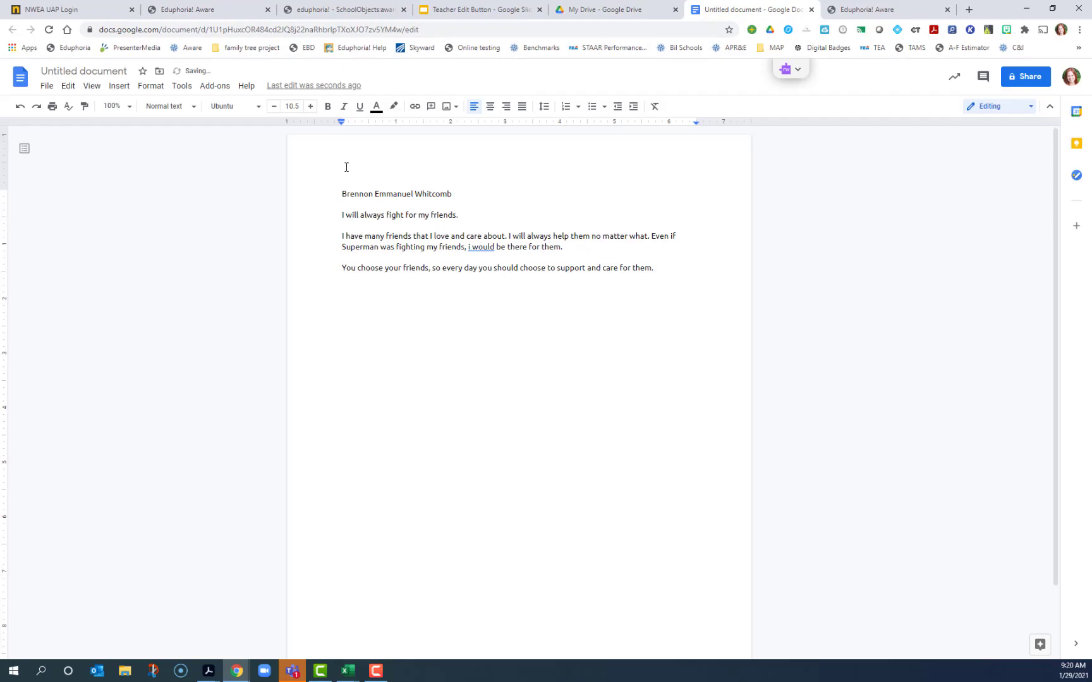